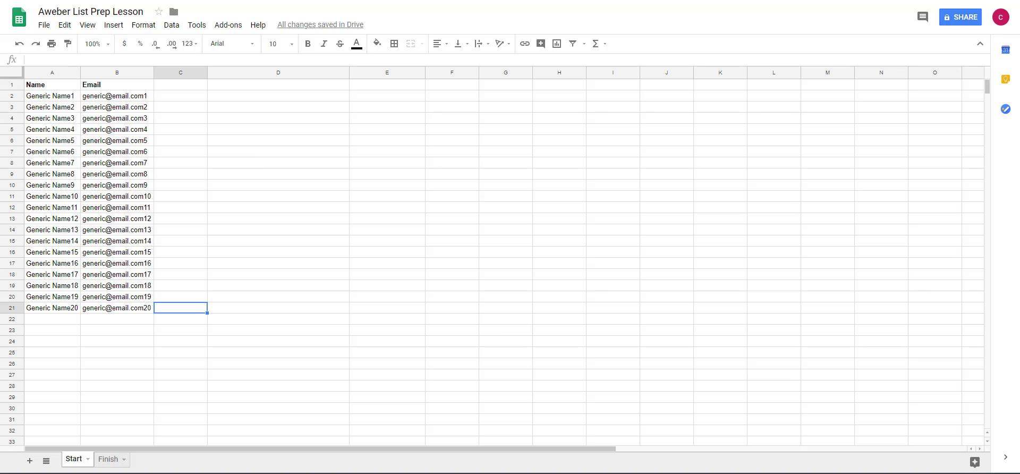
- Copy the email address from B2 into C2 and add a comma and a space after it
left_click(171, 99)
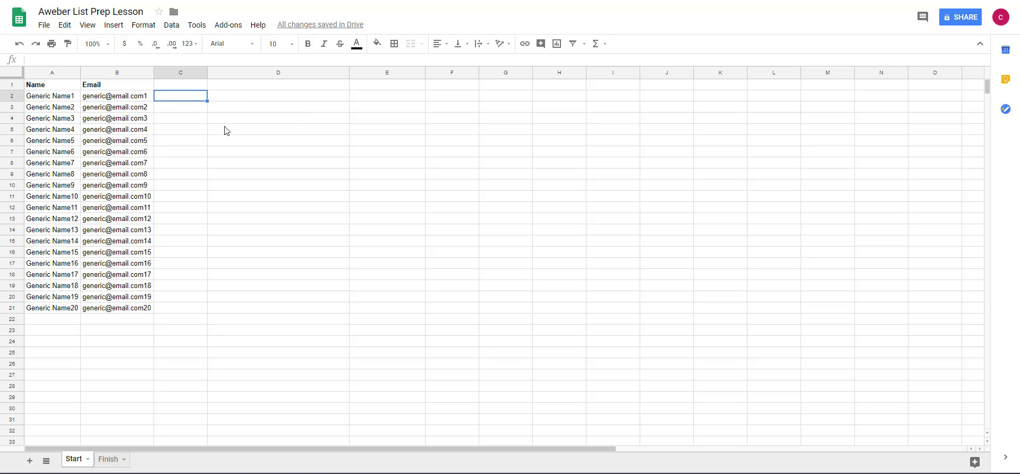
double_click(138, 102)
triple_click(138, 99)
key("ctrl+c")
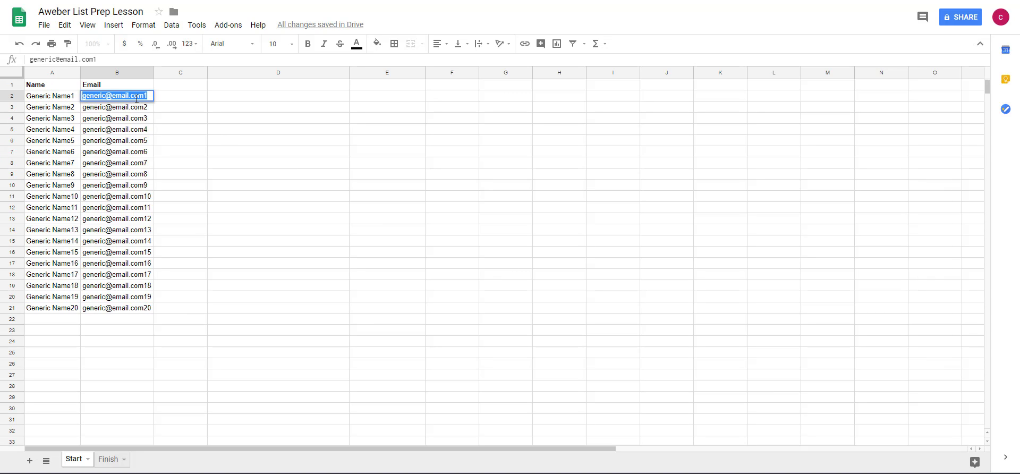
left_click(172, 98)
double_click(172, 96)
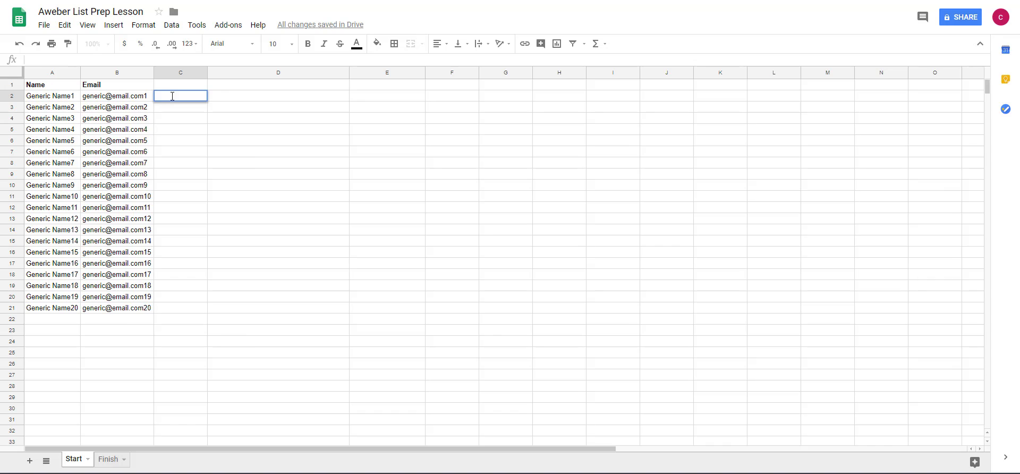
key("ctrl+v")
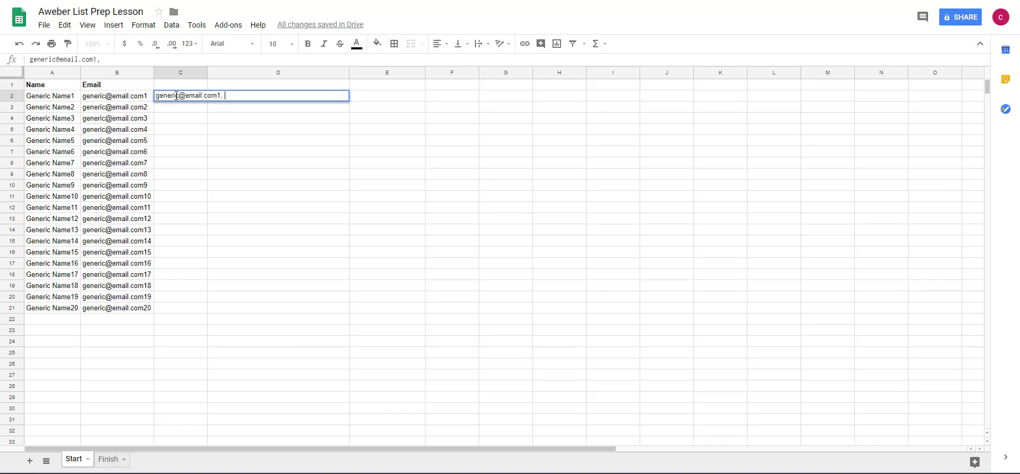
- Append the name copied from A2 after the comma in C2
triple_click(69, 98)
key("ctrl+c")
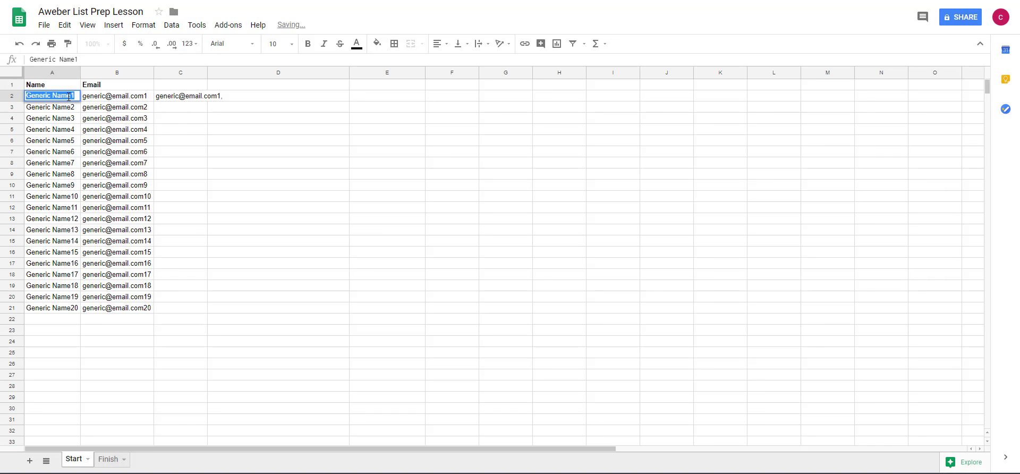
left_click(249, 109)
left_click(201, 98)
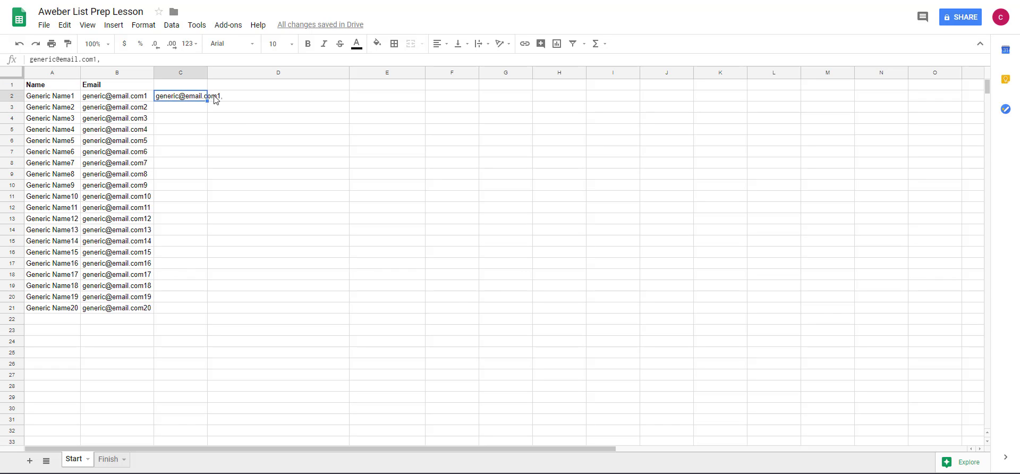
double_click(200, 100)
key("ctrl+v")
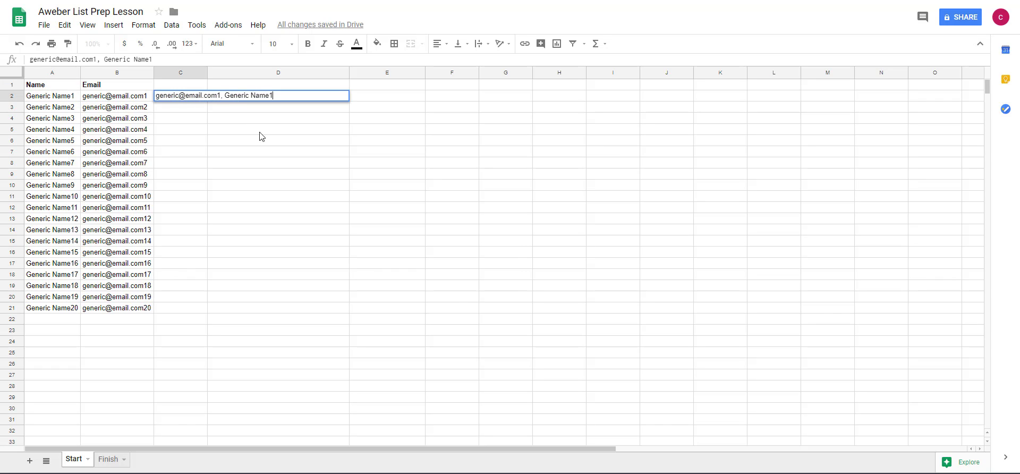
left_click(262, 185)
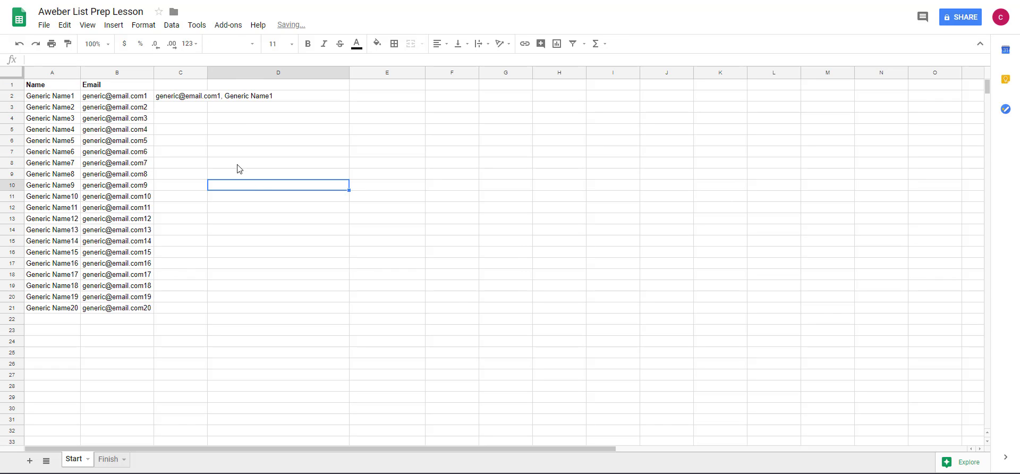
- Fit column C's width to its contents and clear the combined email and name from C2
double_click(207, 75)
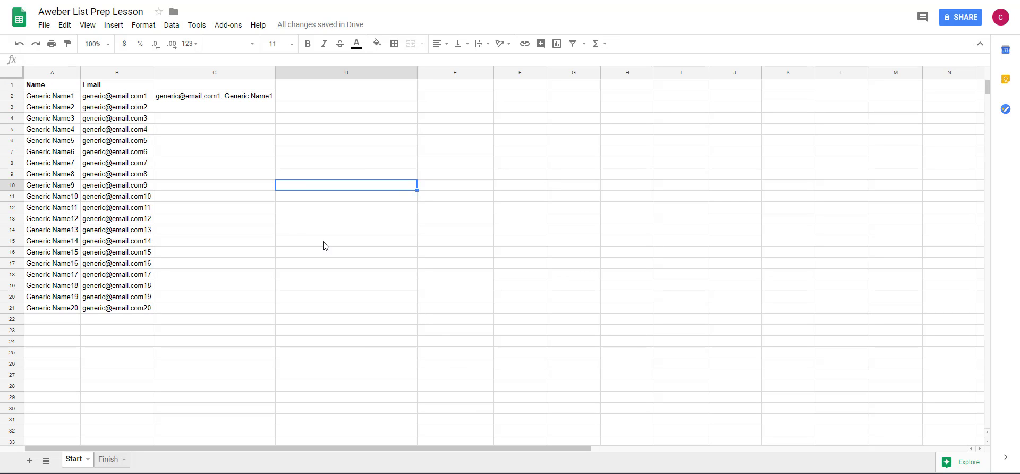
left_click(210, 99)
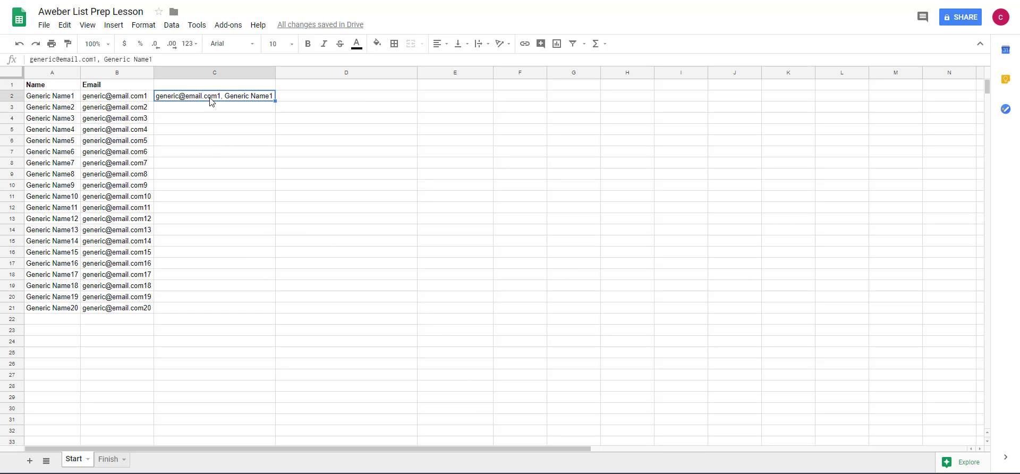
key("Delete")
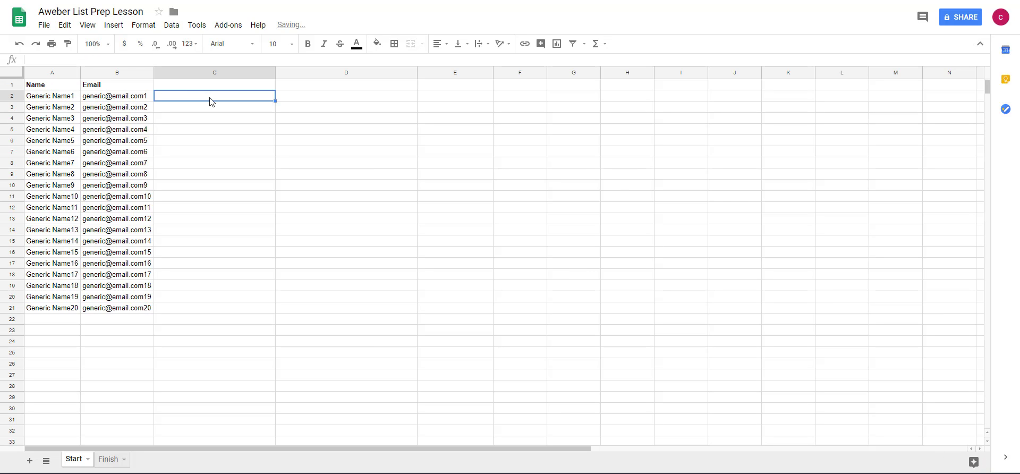
left_click(248, 153)
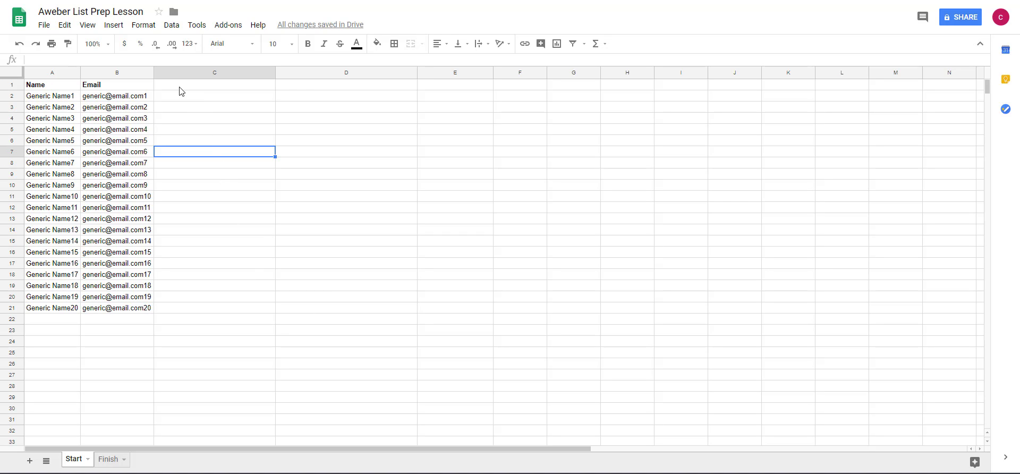
left_click(191, 274)
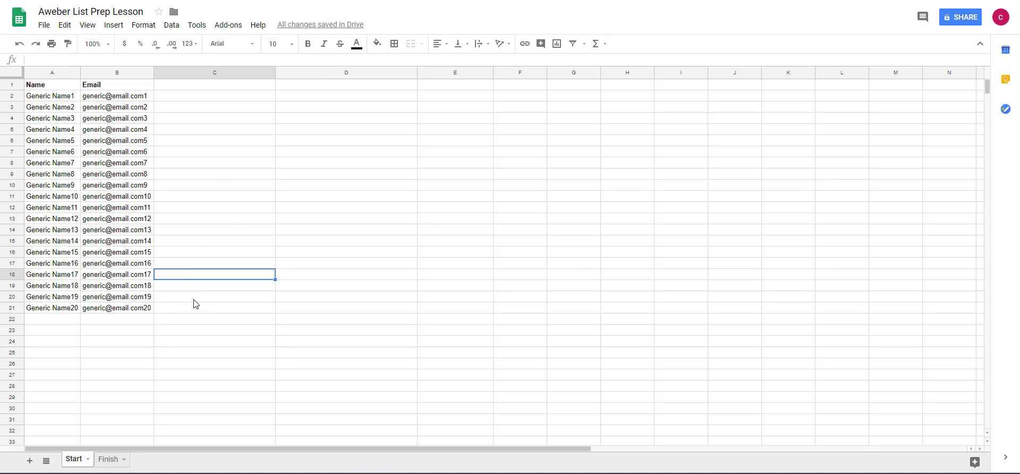
left_click(193, 299)
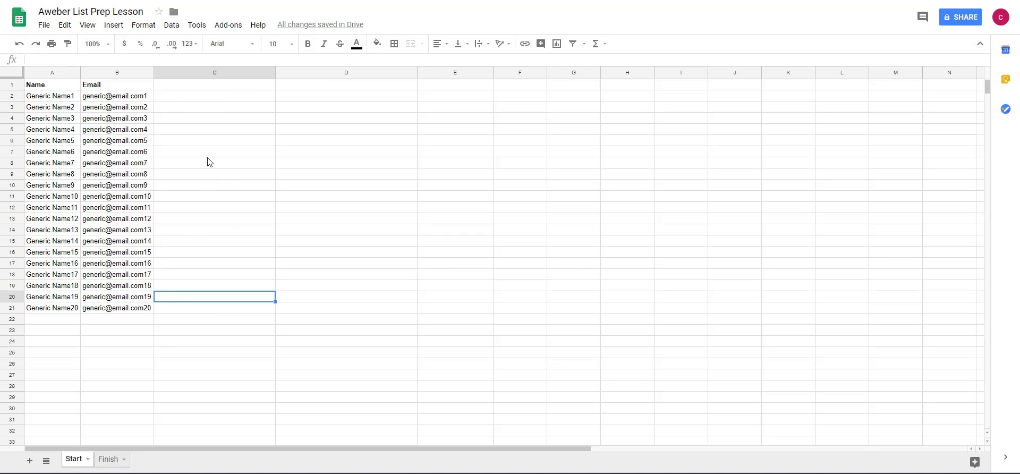
left_click(190, 308)
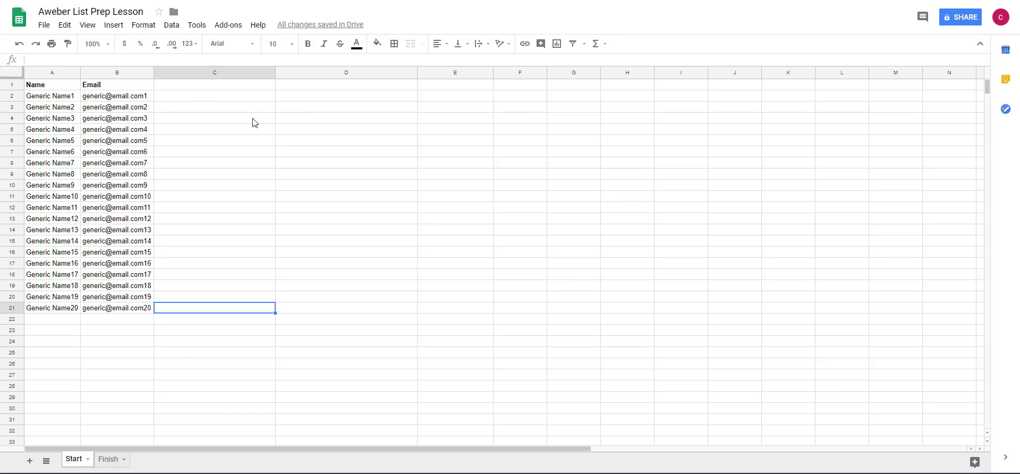
- Add the header "Comma" in cell C1
left_click(208, 96)
left_click(207, 87)
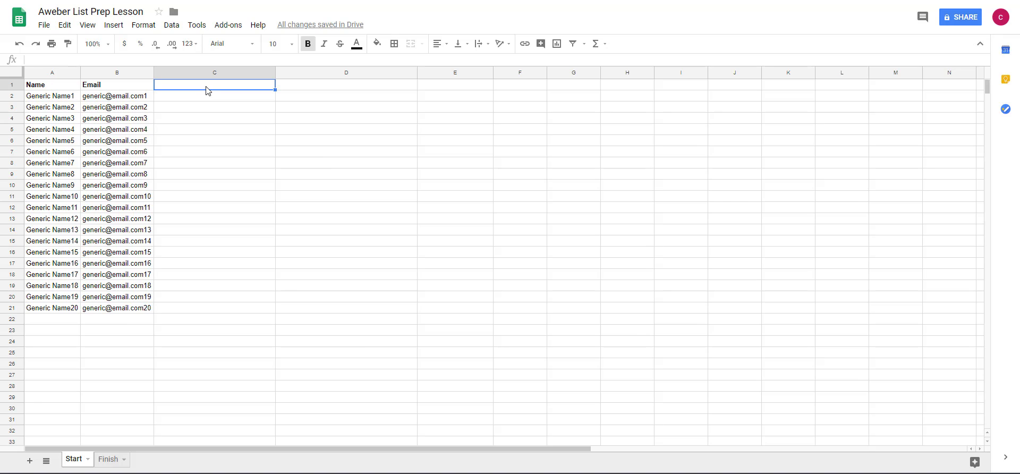
type("Comma")
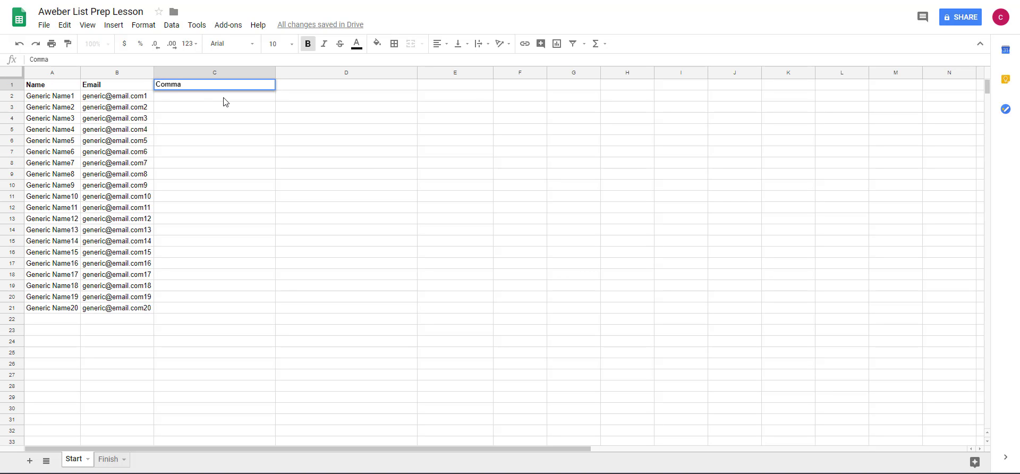
key("Return")
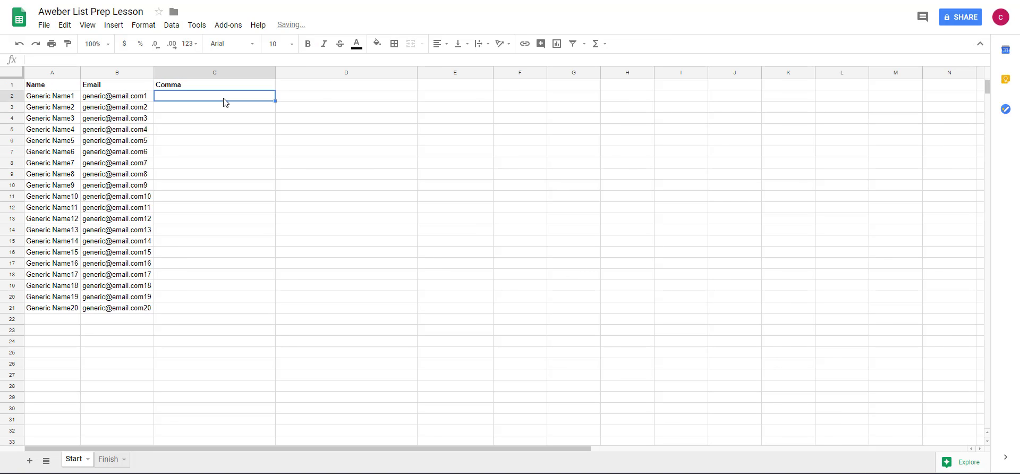
- Enter a comma in C2 and fill it down the column through C21
type(",")
left_click(194, 232)
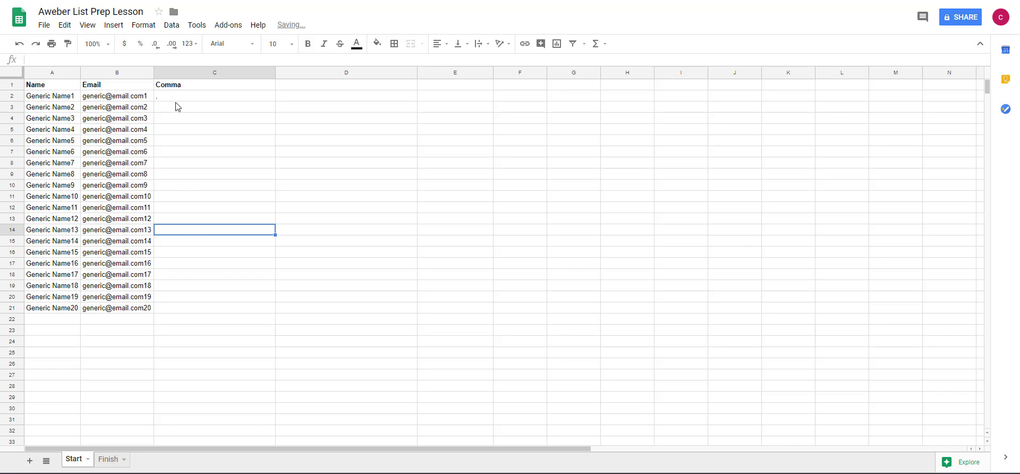
left_click(175, 100)
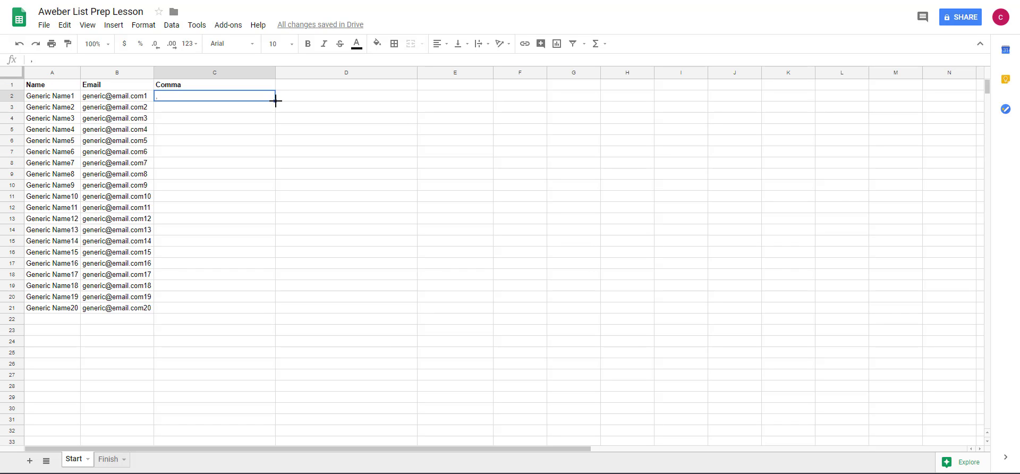
left_click_drag(275, 100, 255, 313)
left_click(343, 287)
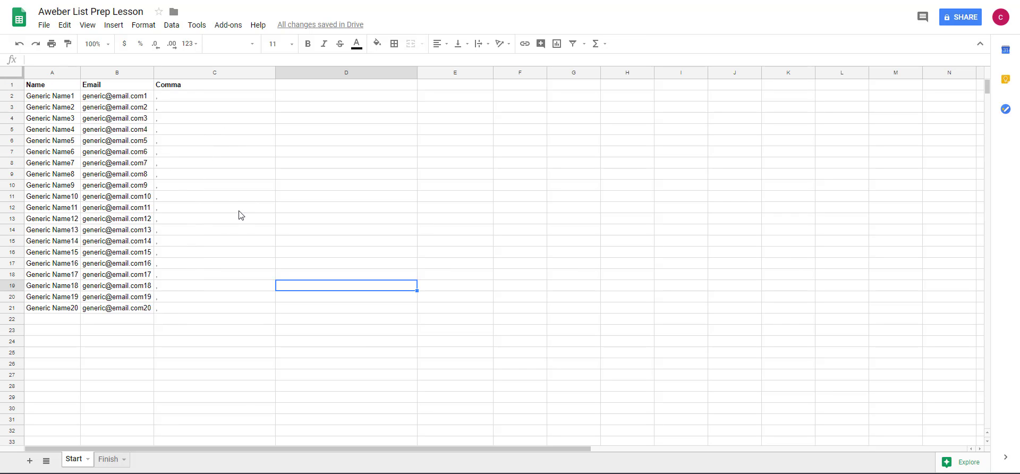
- Add the header "Email and Name" in cell D1
left_click(187, 275)
left_click(215, 97)
left_click(327, 86)
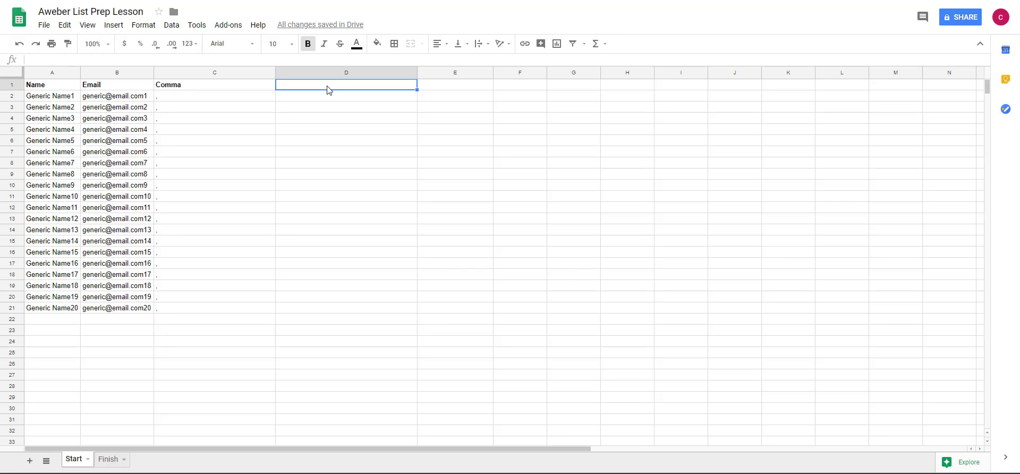
type("Email and Name")
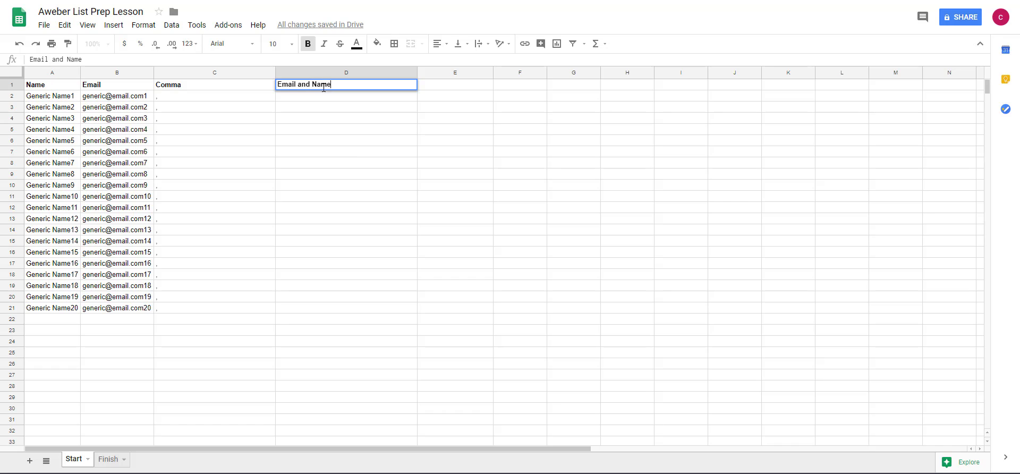
left_click(316, 164)
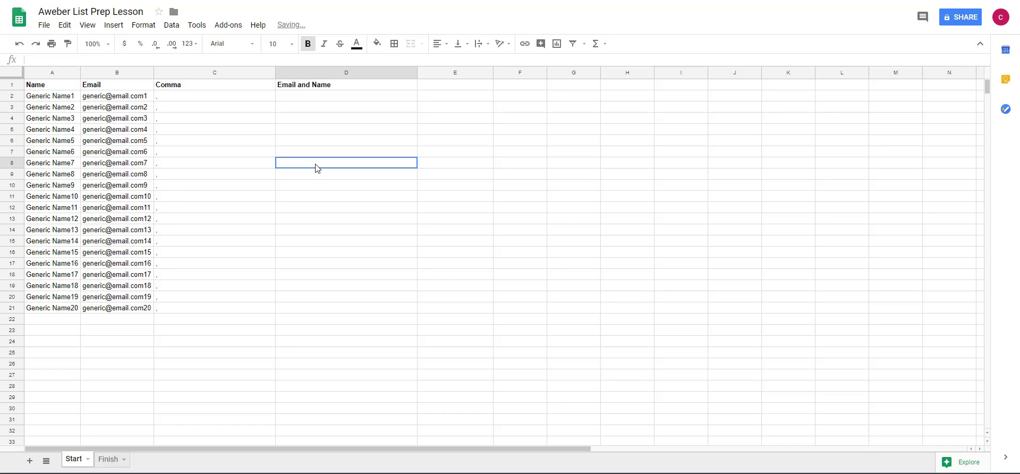
- Enter the formula =CONCATENATE(B2,C2," ",A2) in D2 to combine the email, comma, space and name
left_click(296, 97)
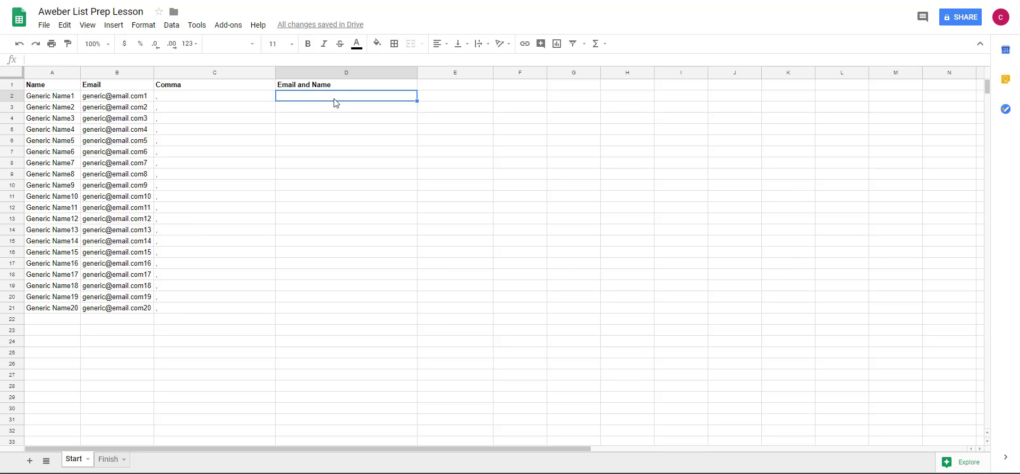
type("=")
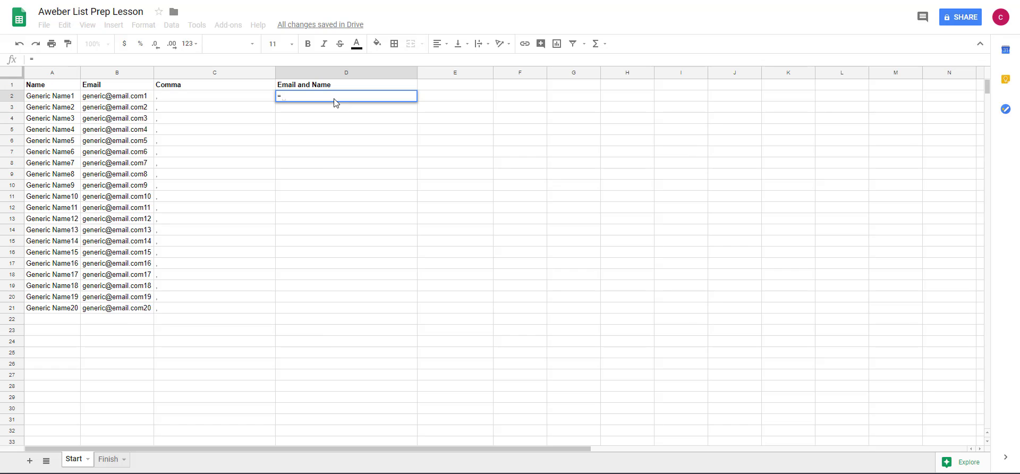
type("con")
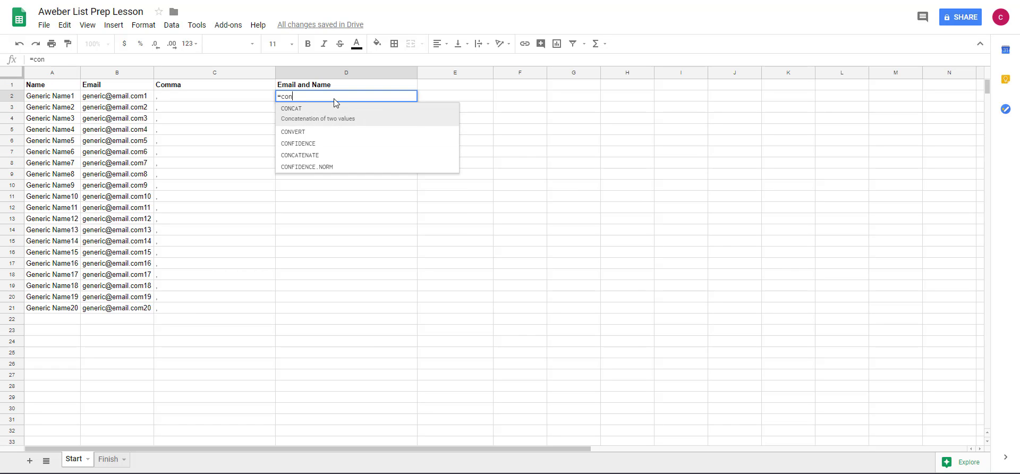
left_click(295, 155)
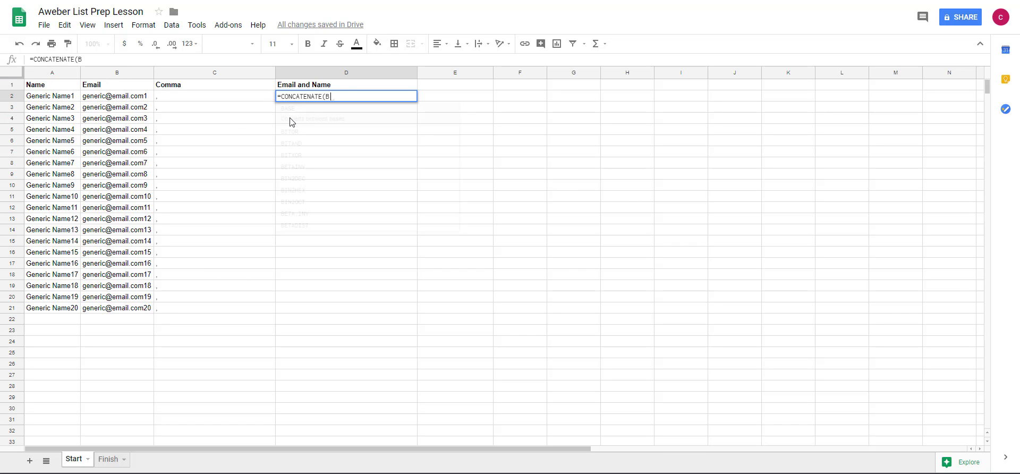
type("B2")
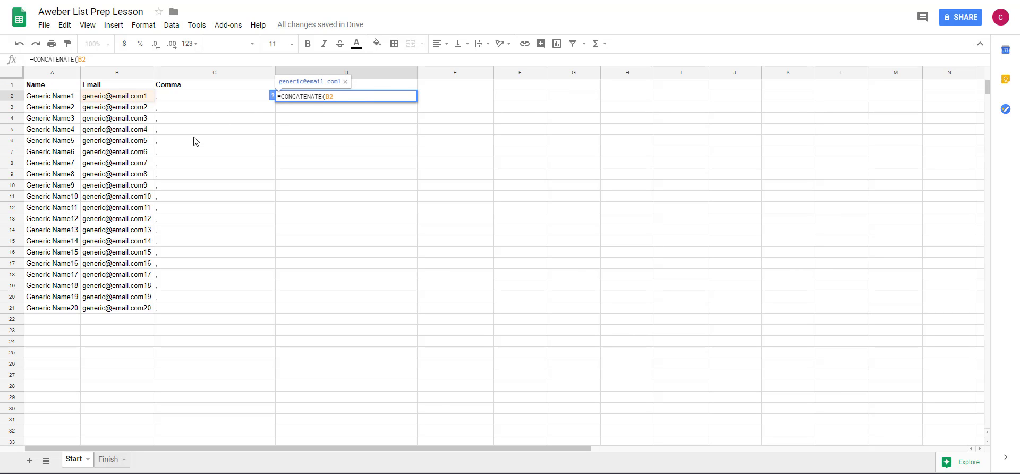
type(",")
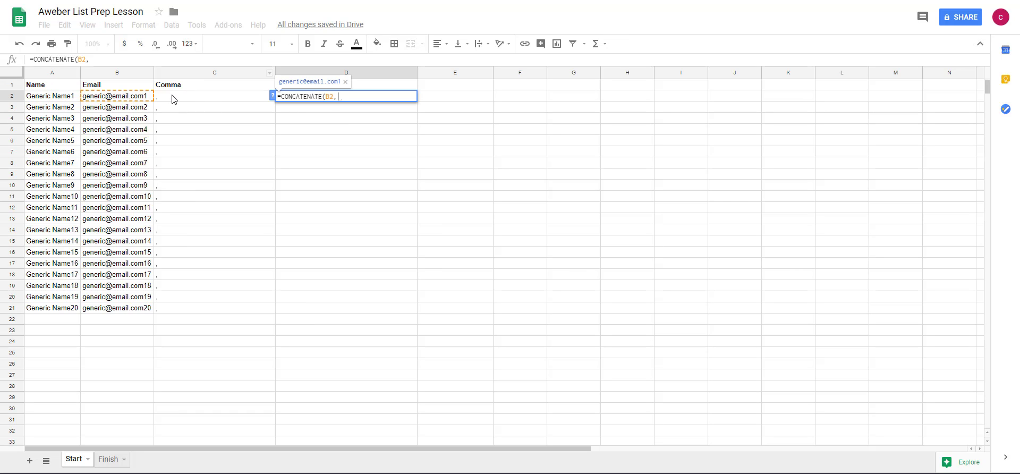
type("C2")
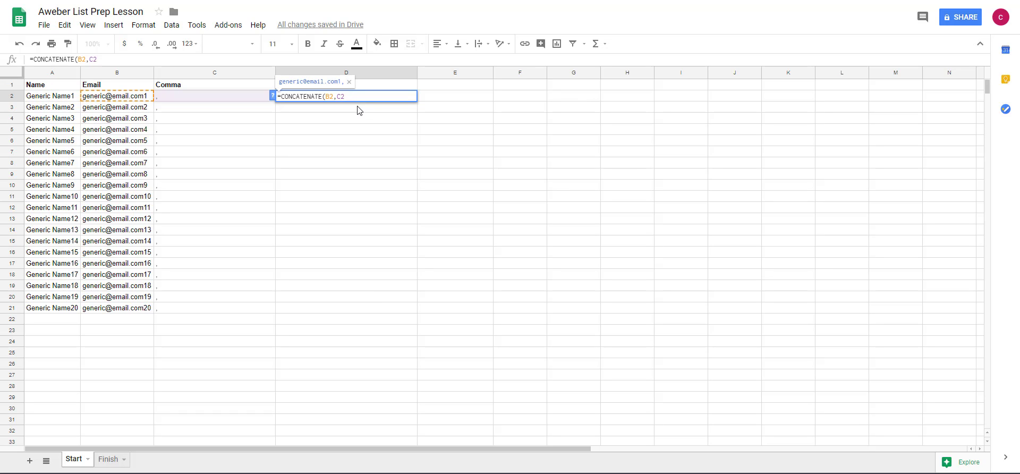
type(",")
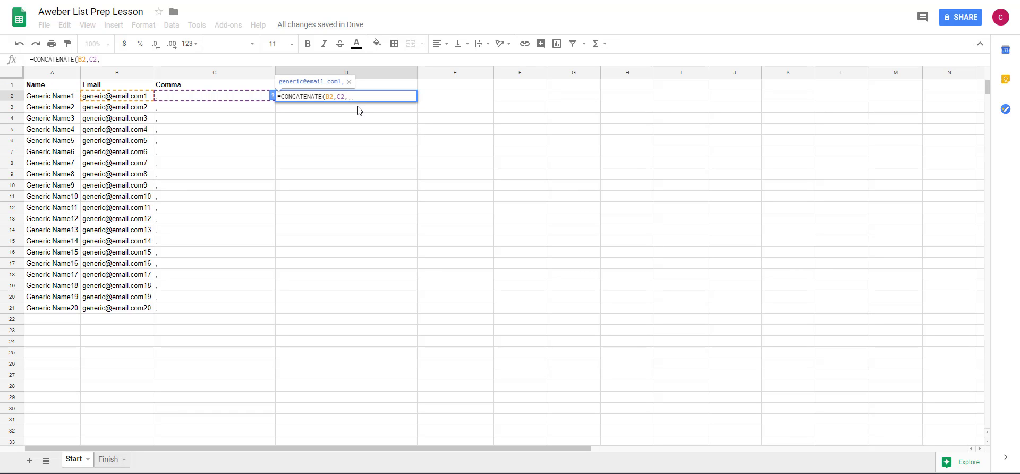
type("\" \"")
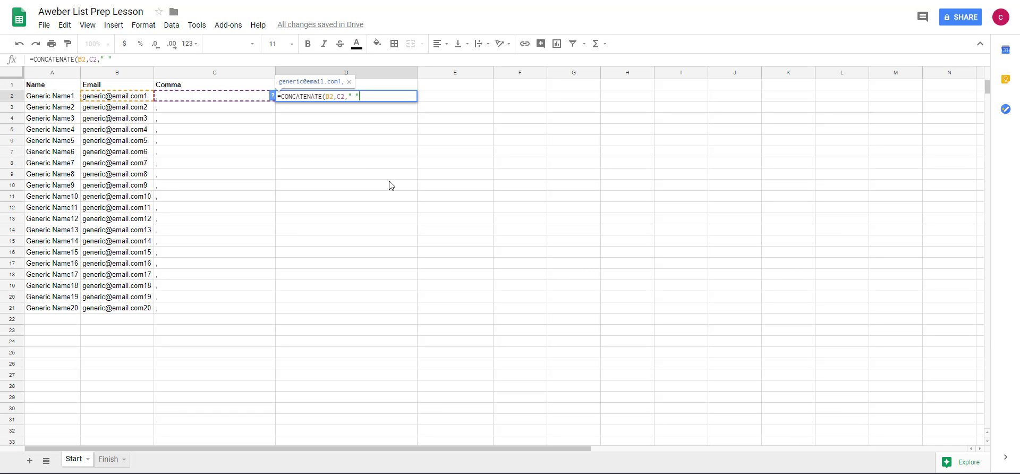
type(",")
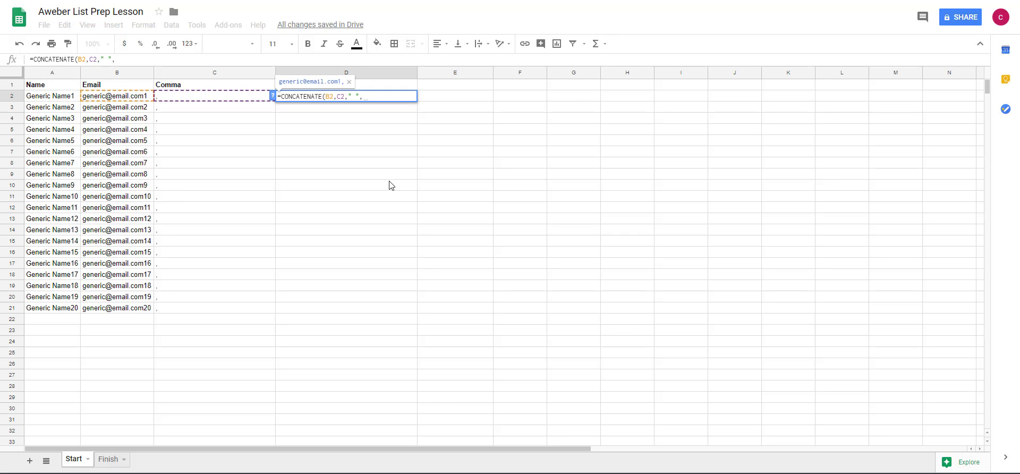
type("A")
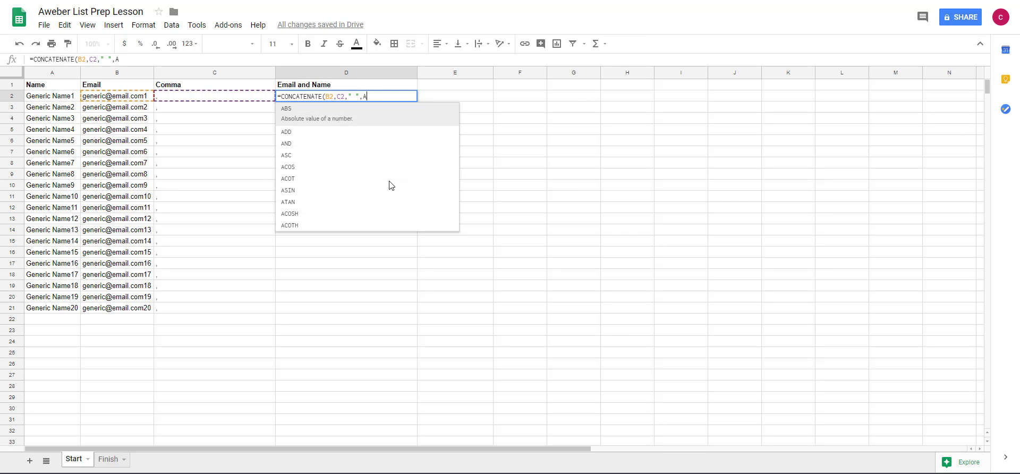
type("2")
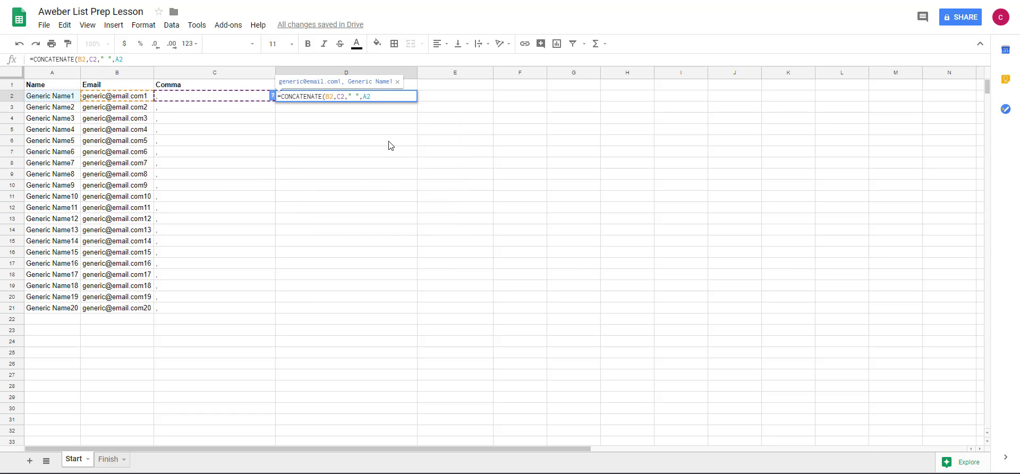
type(")")
key("Return")
left_click(396, 121)
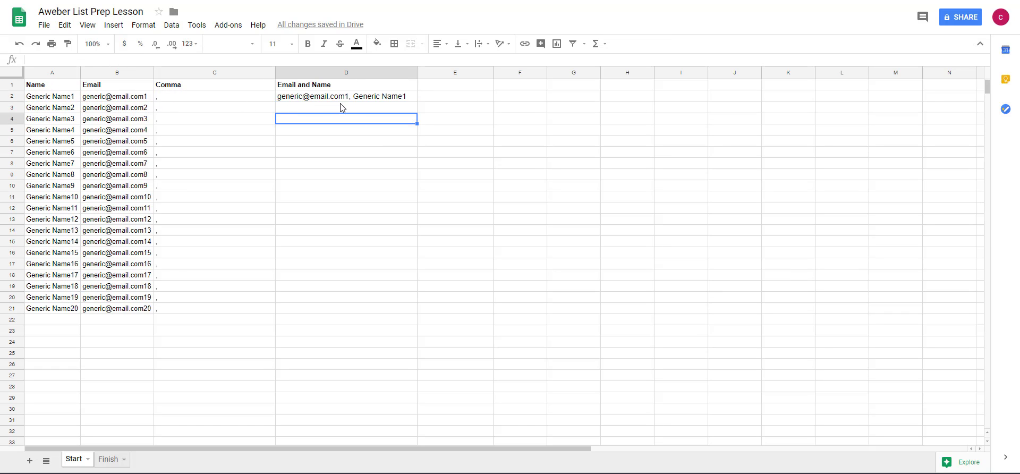
- Review the CONCATENATE formula in D2 and the cells it references
left_click(265, 143)
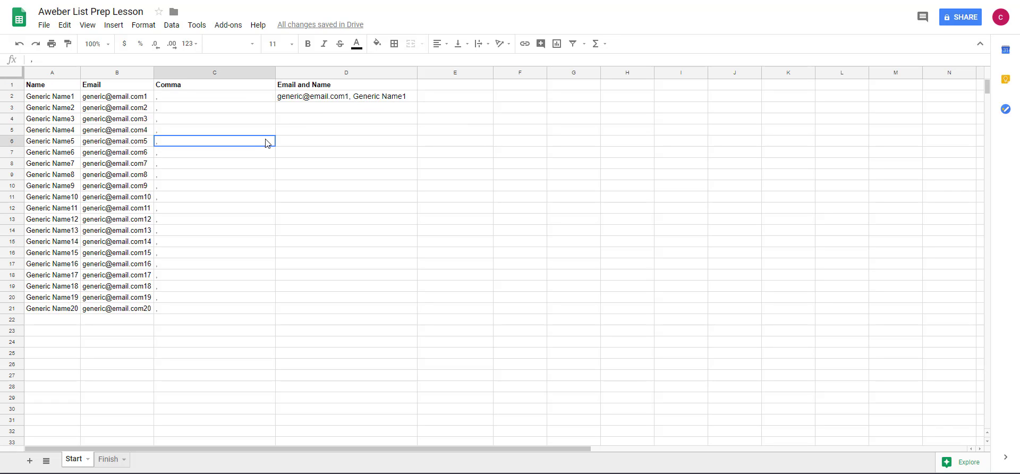
left_click(331, 97)
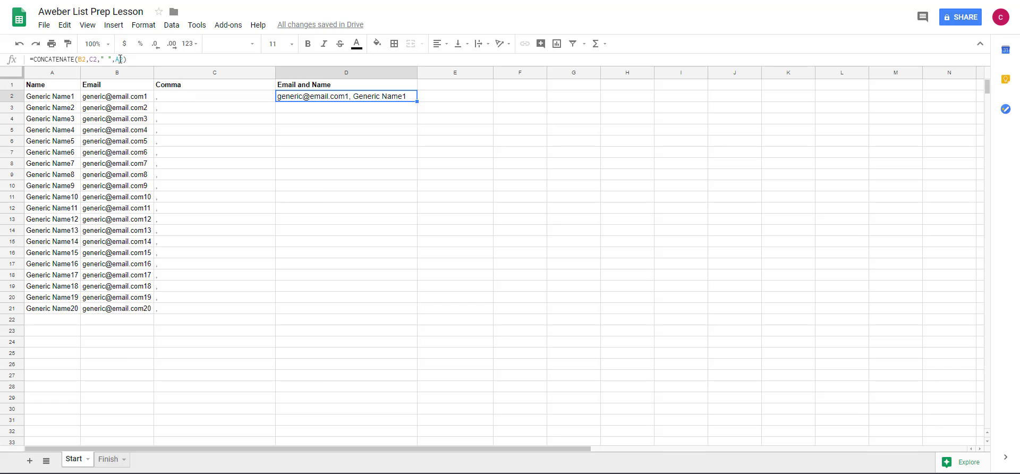
left_click(106, 57)
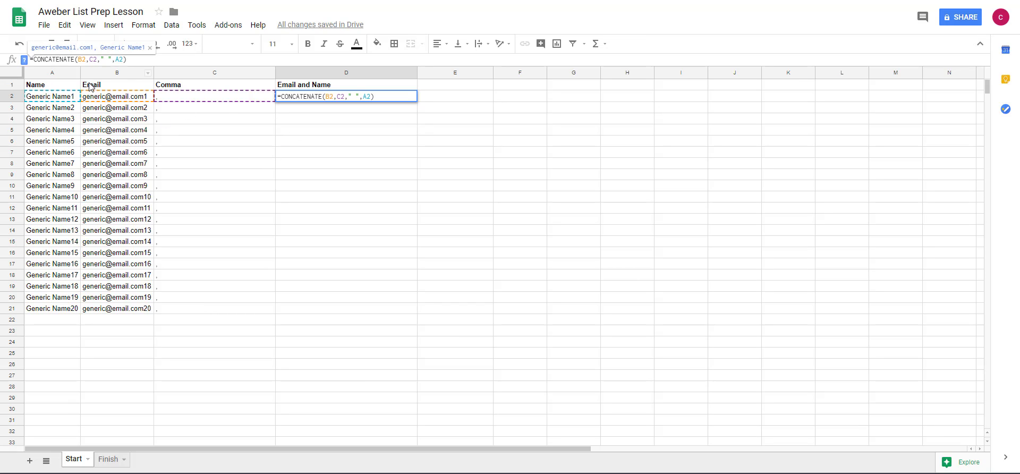
left_click(324, 142)
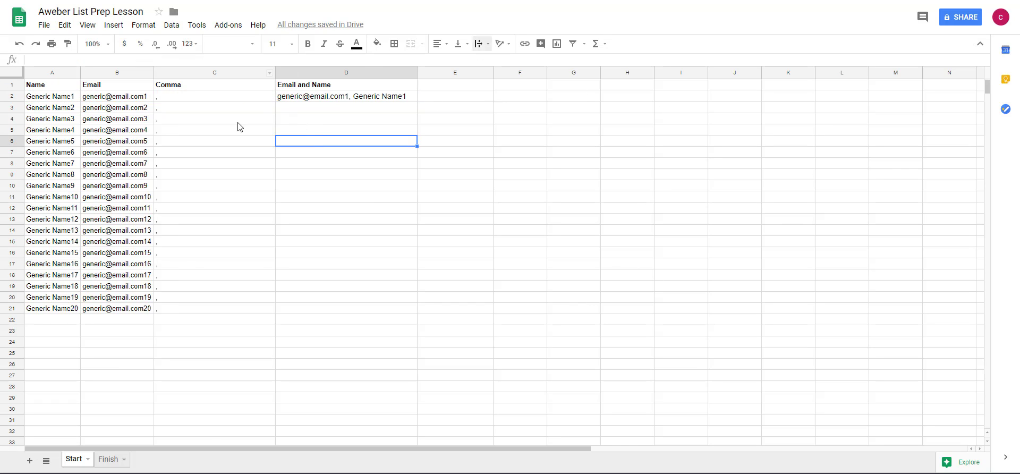
left_click(207, 198)
left_click(332, 154)
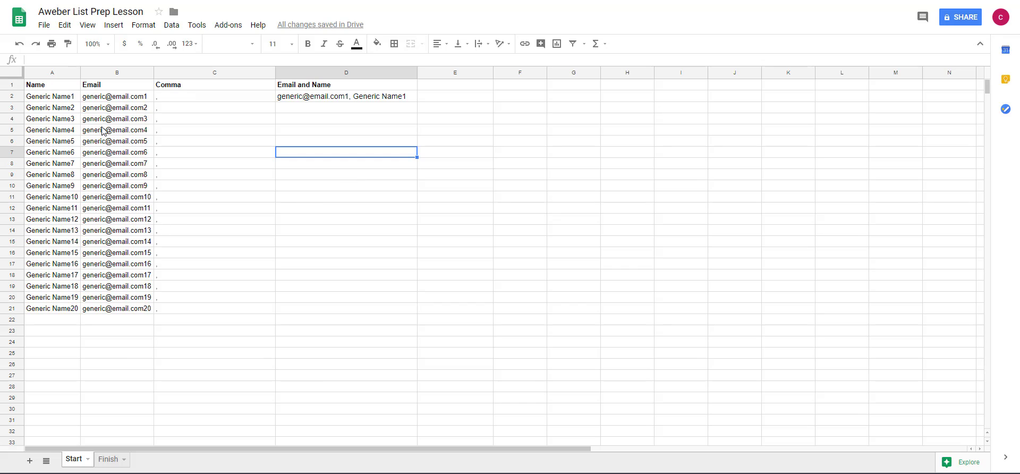
- Fill the CONCATENATE formula from D2 down the column through D21
left_click(389, 100)
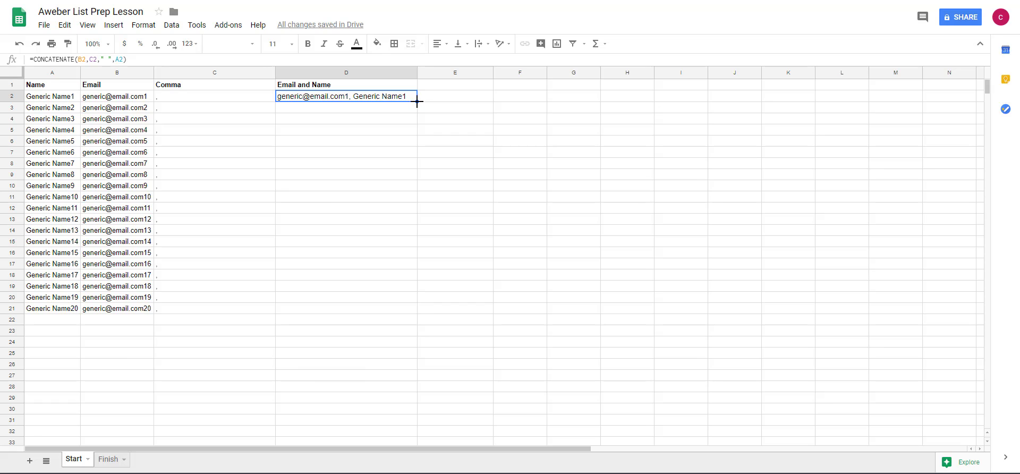
left_click_drag(417, 102, 389, 312)
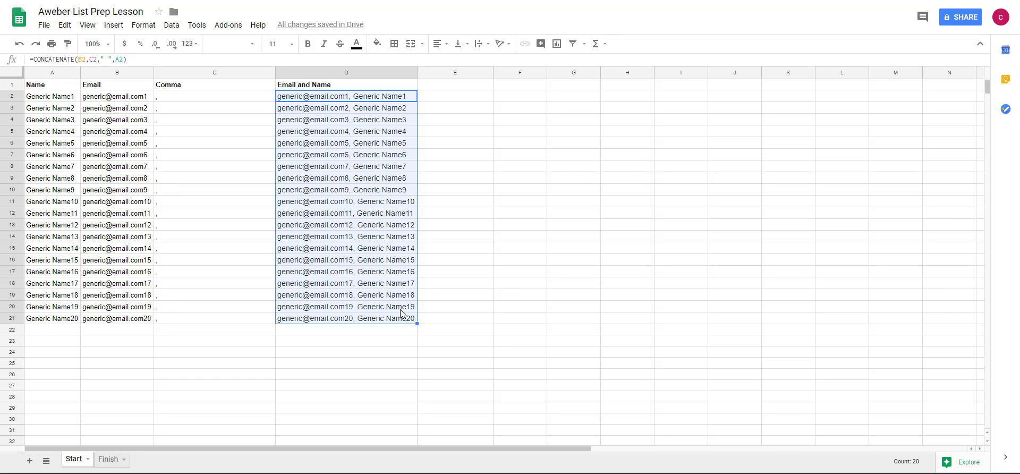
left_click(281, 375)
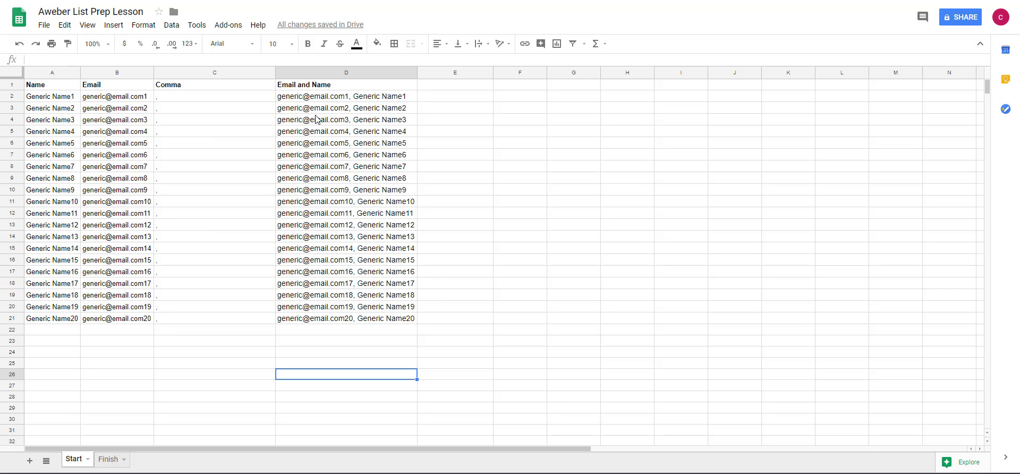
- Copy the combined email and name entries in D2:D21
left_click(326, 96)
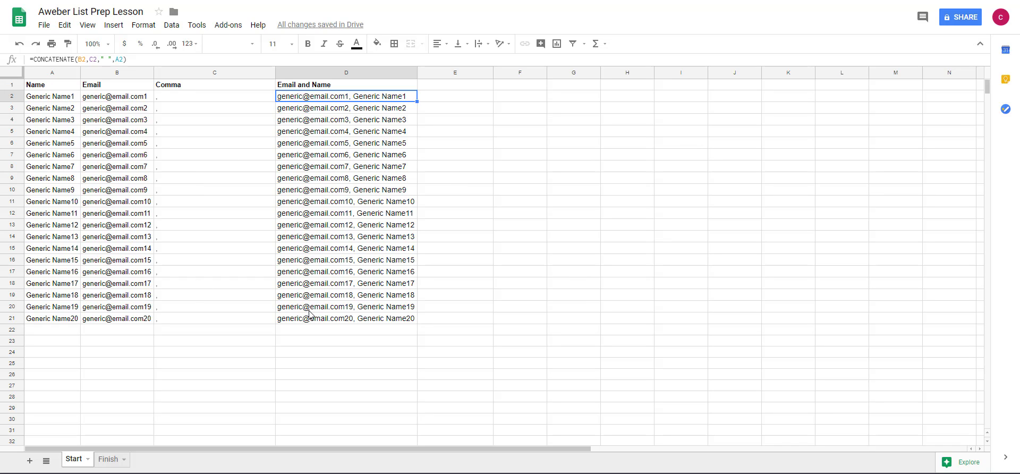
left_click(324, 115)
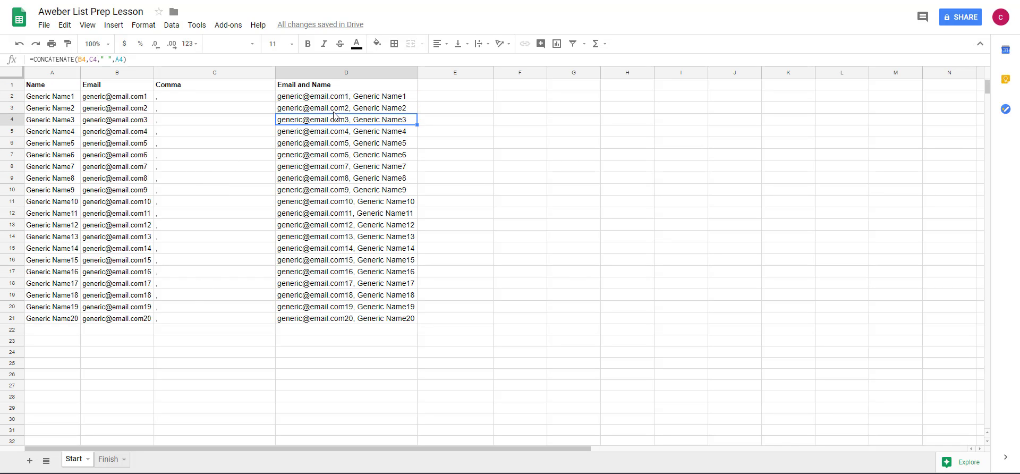
left_click_drag(336, 97, 348, 319)
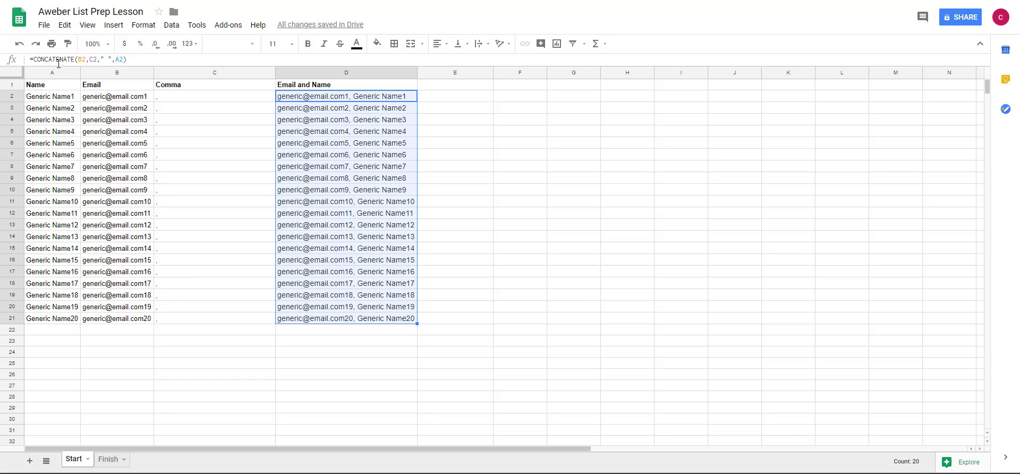
right_click(366, 139)
left_click(389, 161)
- Clear the old entries from A2:A21 on the Finish sheet
left_click(109, 459)
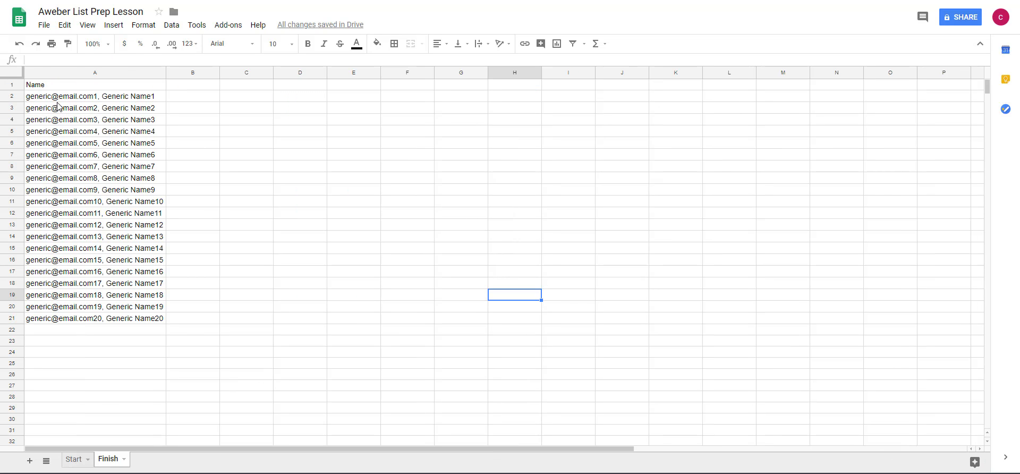
left_click_drag(59, 99, 109, 317)
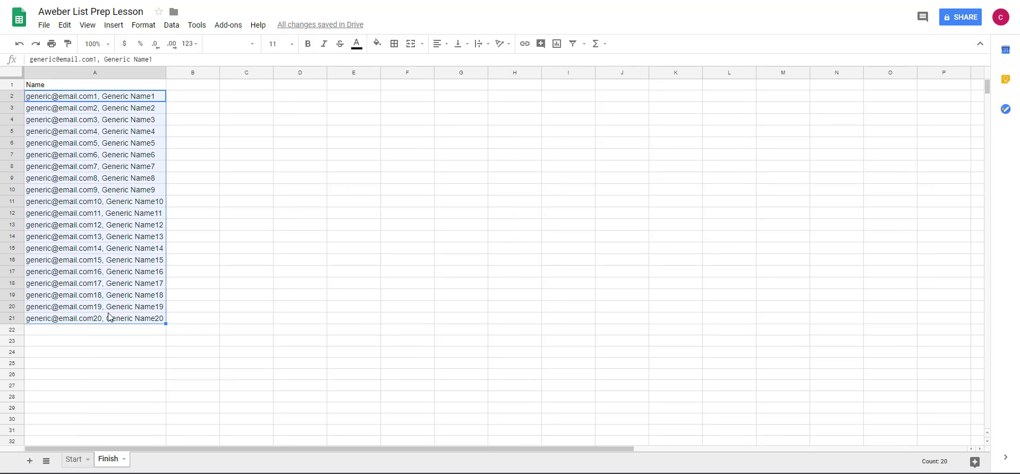
key("Delete")
left_click(140, 122)
- Change the header in A1 of the Finish sheet to "Name and Email"
double_click(125, 89)
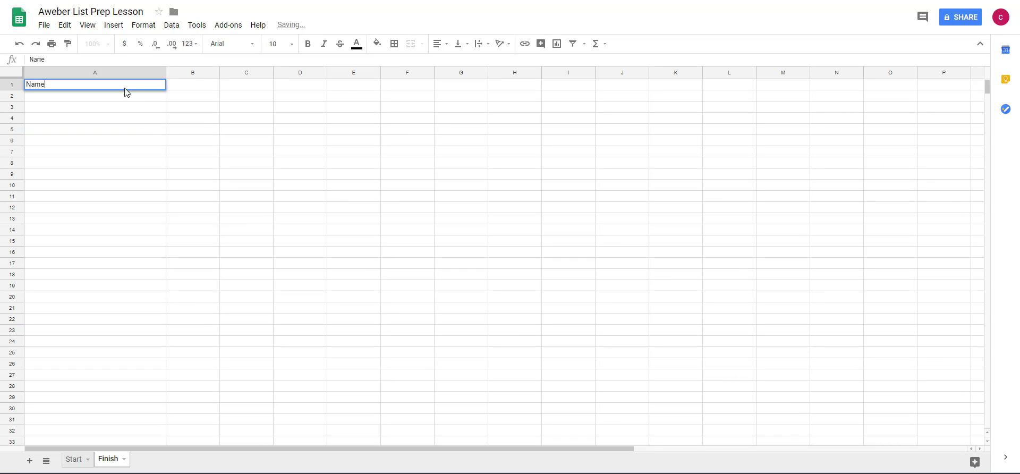
type("and E")
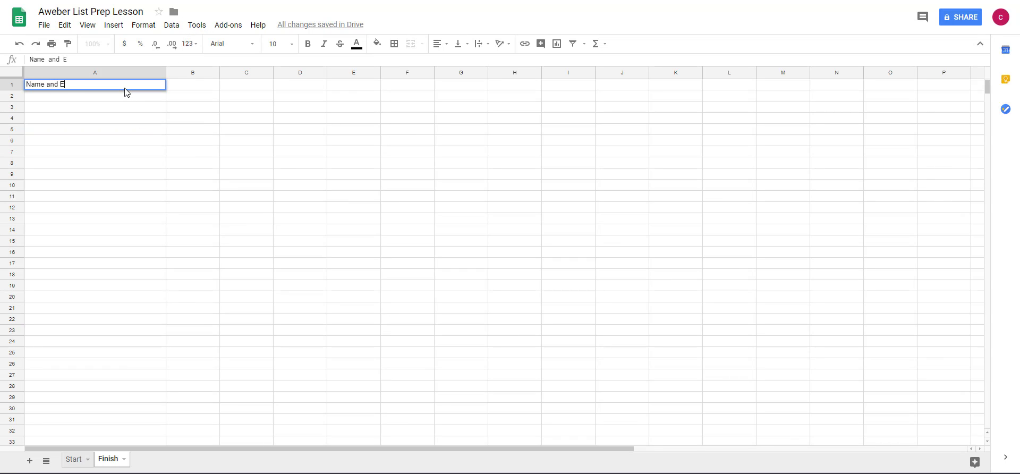
type("mail")
left_click(189, 283)
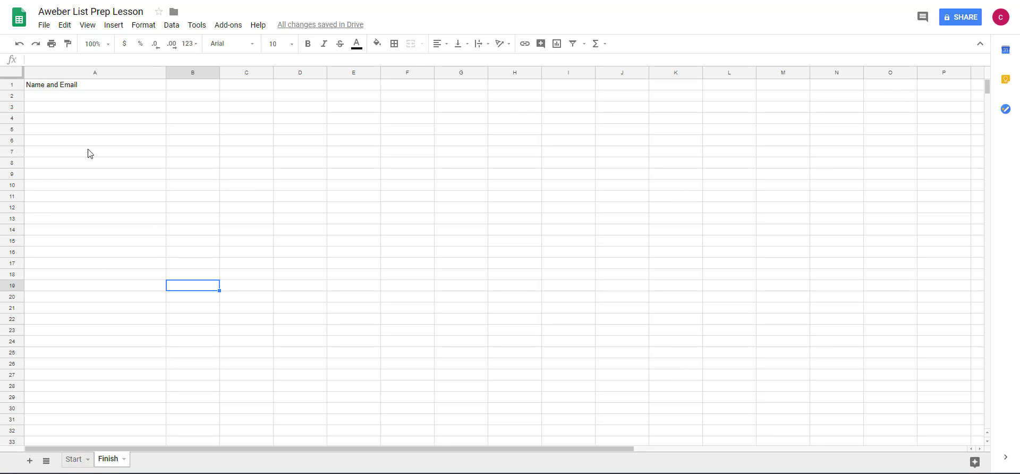
- Try a regular paste of the copied entries at A2 on the Finish sheet, and clear the pasted cells
left_click(57, 97)
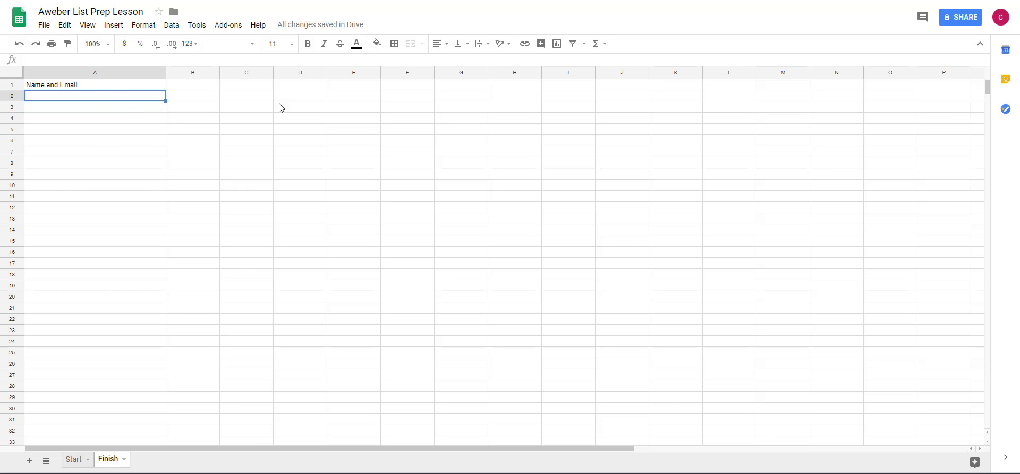
right_click(74, 98)
left_click(91, 137)
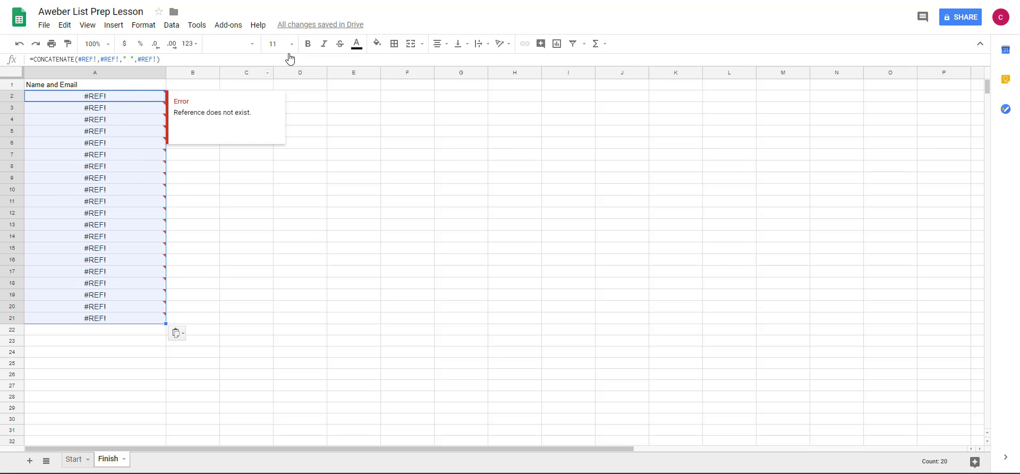
left_click(73, 459)
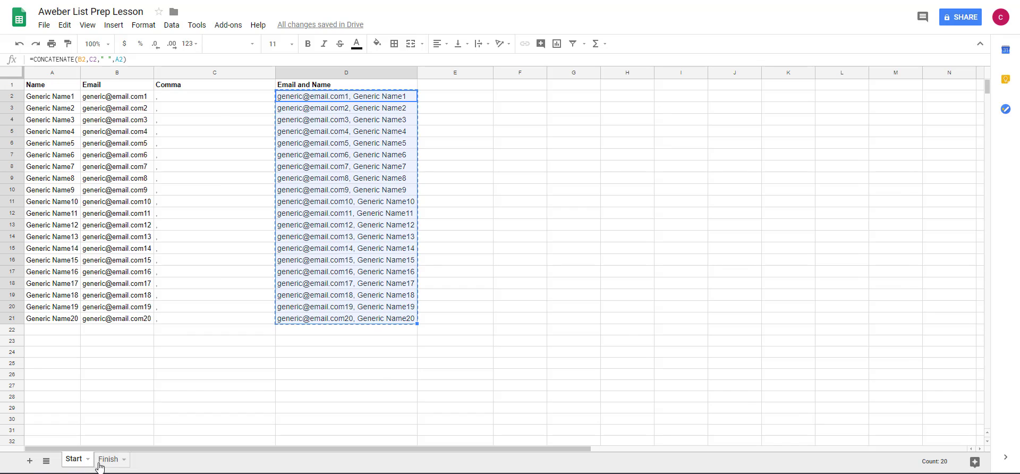
left_click(104, 460)
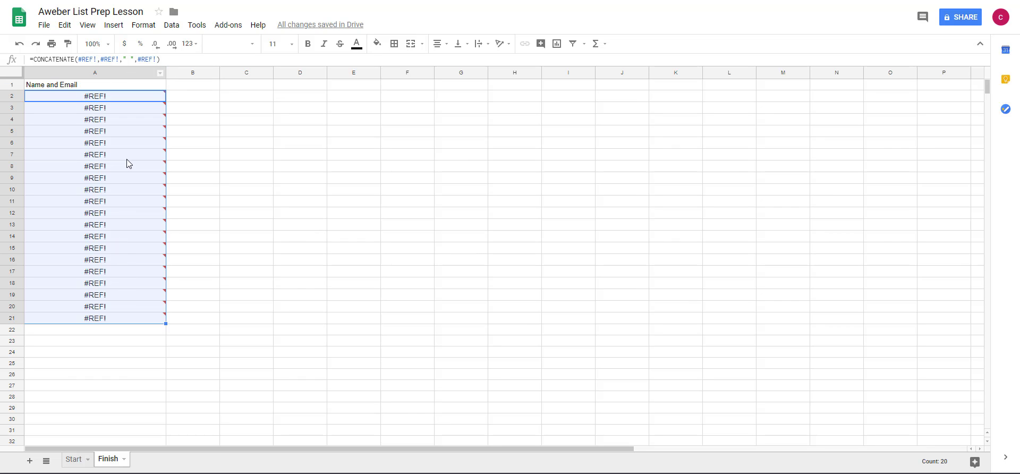
key("Delete")
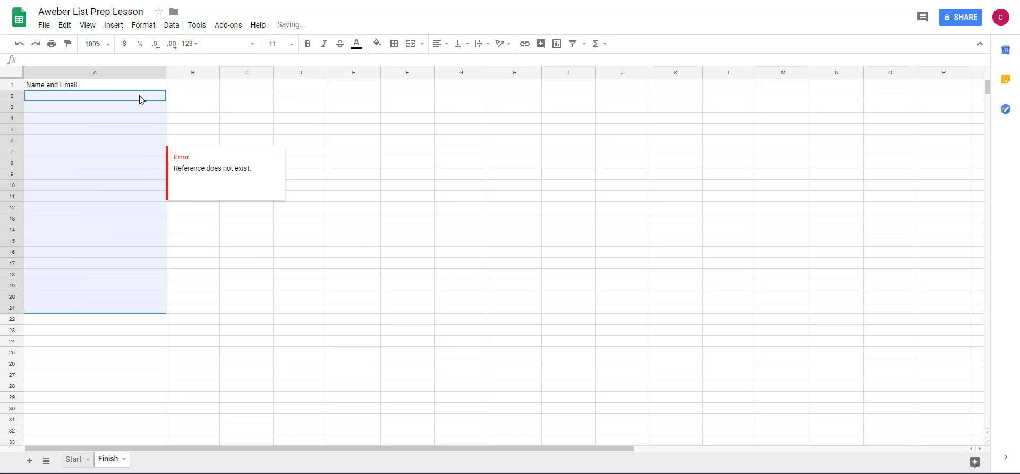
- Paste only the values of the copied email and name entries into A2:A21 on the Finish sheet
right_click(139, 94)
mouse_move(167, 154)
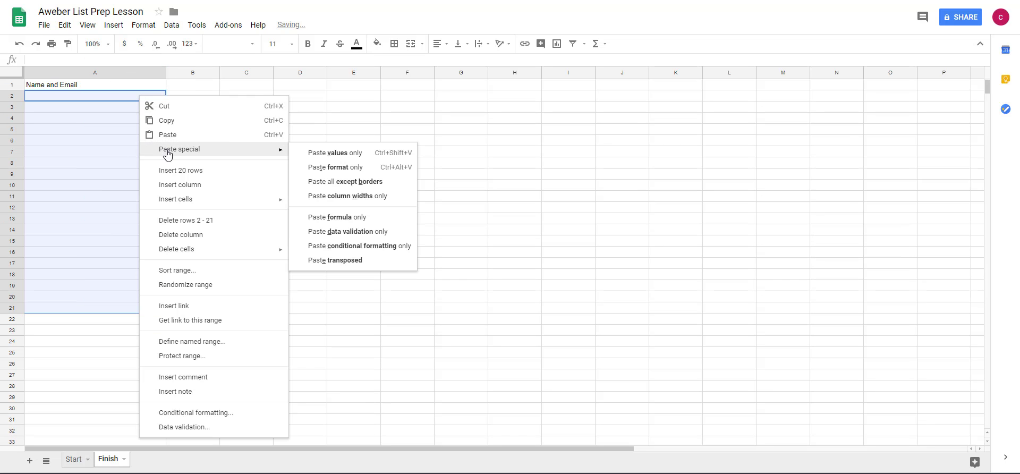
left_click(320, 158)
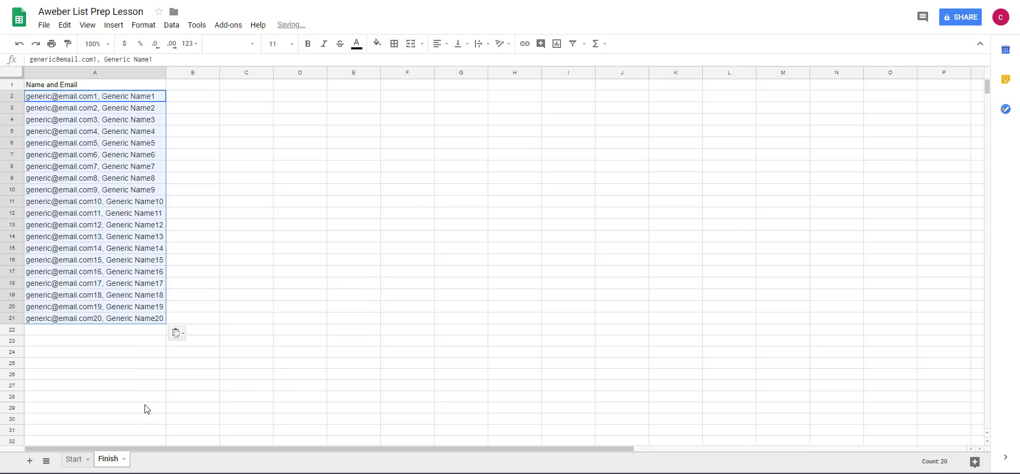
- Compare the CONCATENATE formulas in the Email and Name column with the plain entries in the Email column on the Start sheet
left_click(85, 461)
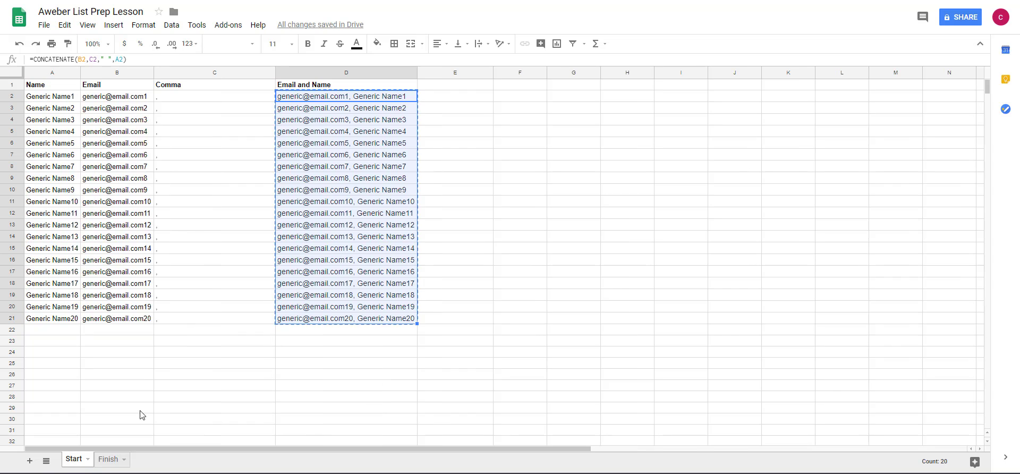
left_click(339, 259)
left_click(342, 110)
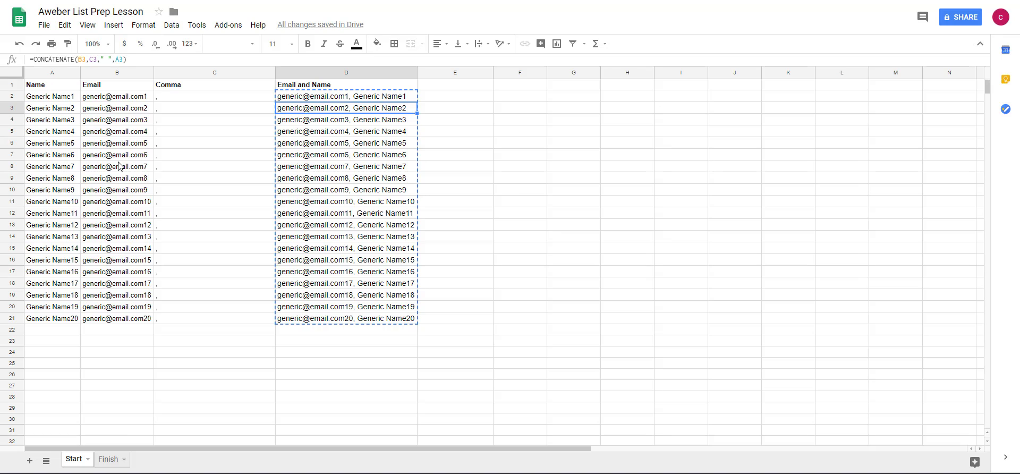
left_click(120, 166)
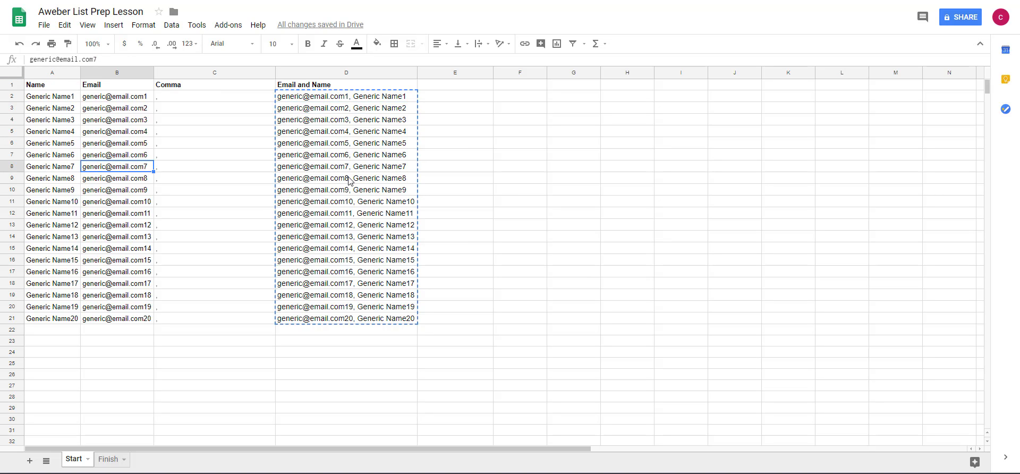
left_click(325, 177)
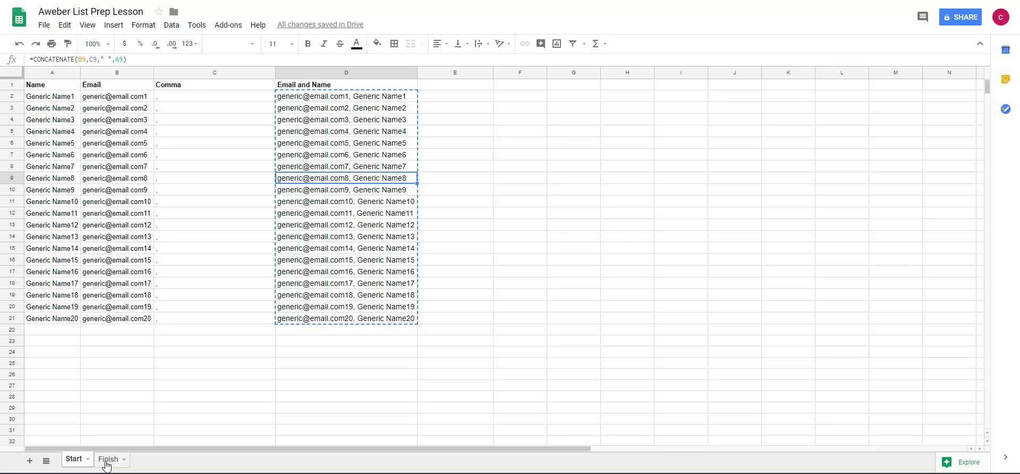
- Review the pasted list on the Finish sheet through its last row and select the entries in A2:A21
left_click(107, 459)
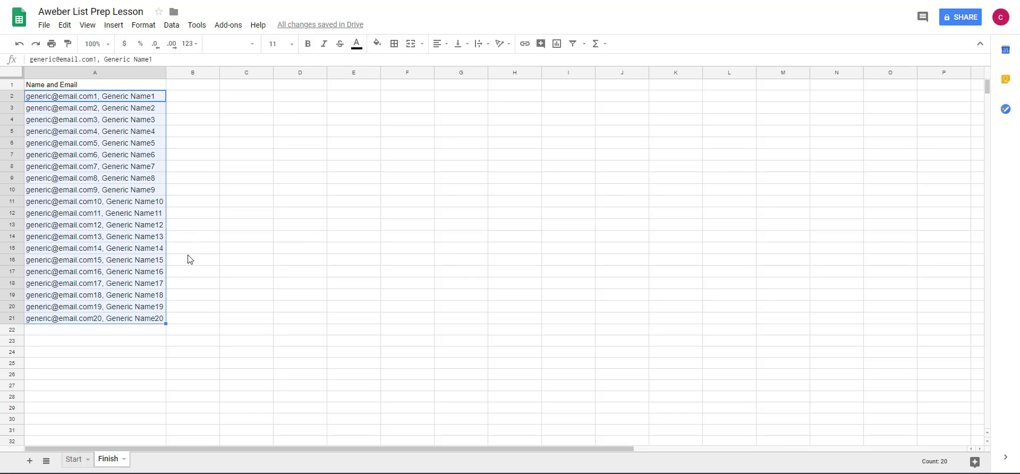
left_click(191, 327)
scroll(193, 324, "down", 4)
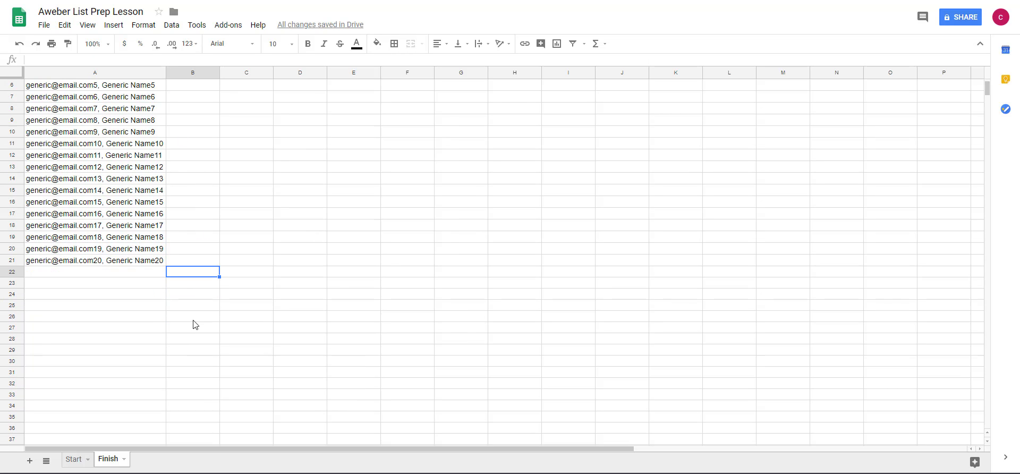
scroll(193, 322, "up", 4)
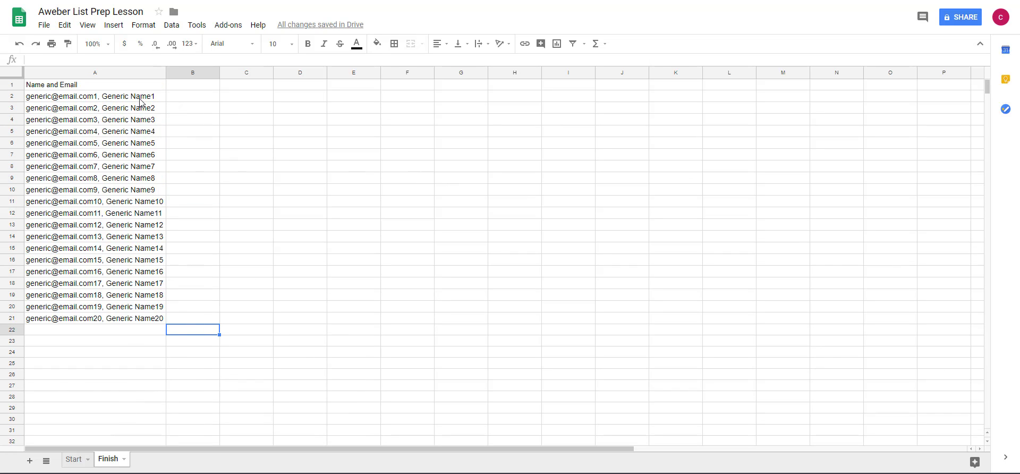
left_click_drag(141, 101, 111, 319)
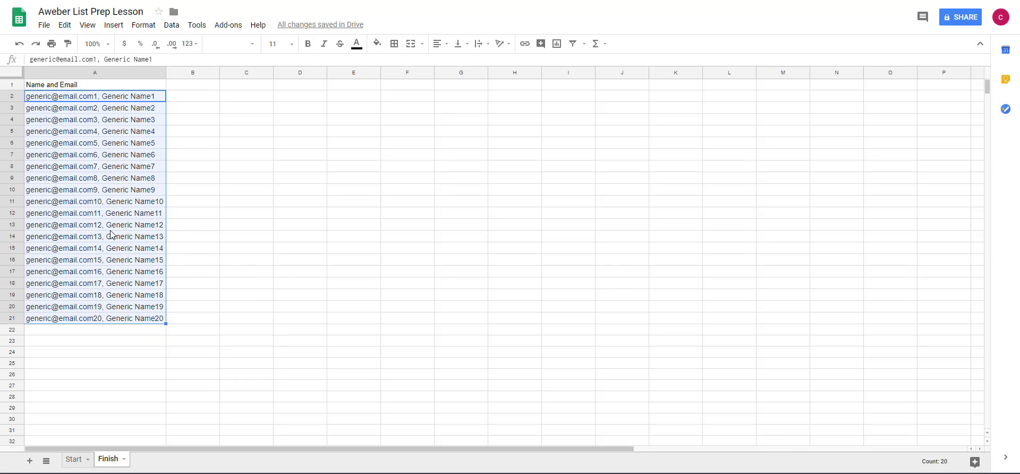
- Return to the Start sheet to look over the source columns and the combined column
left_click(75, 461)
left_click(518, 227)
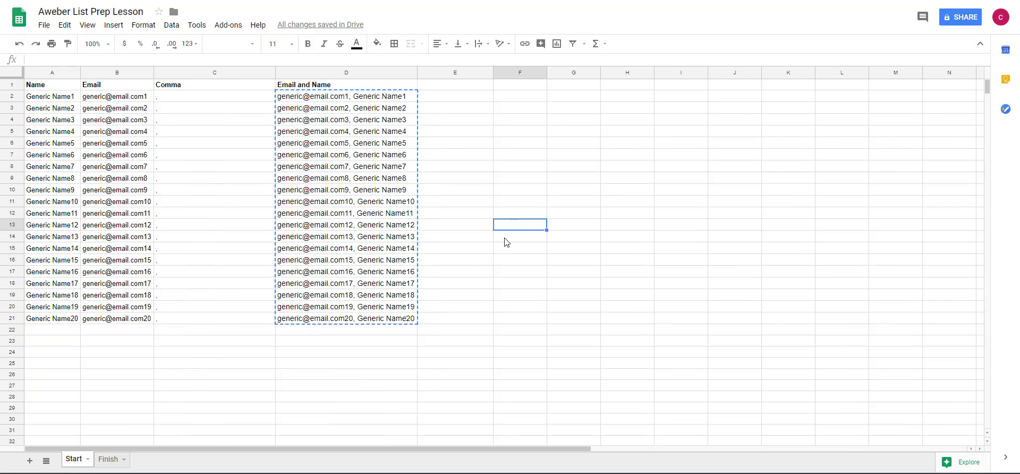
left_click(252, 361)
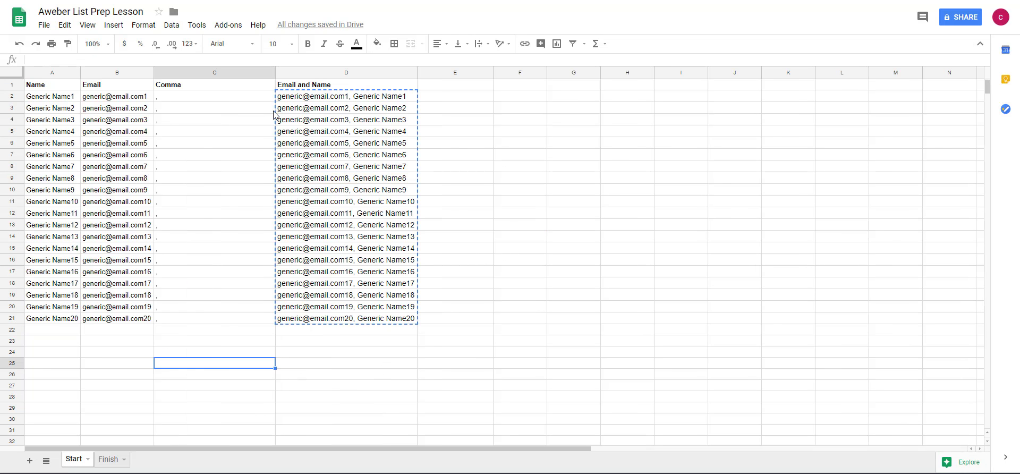